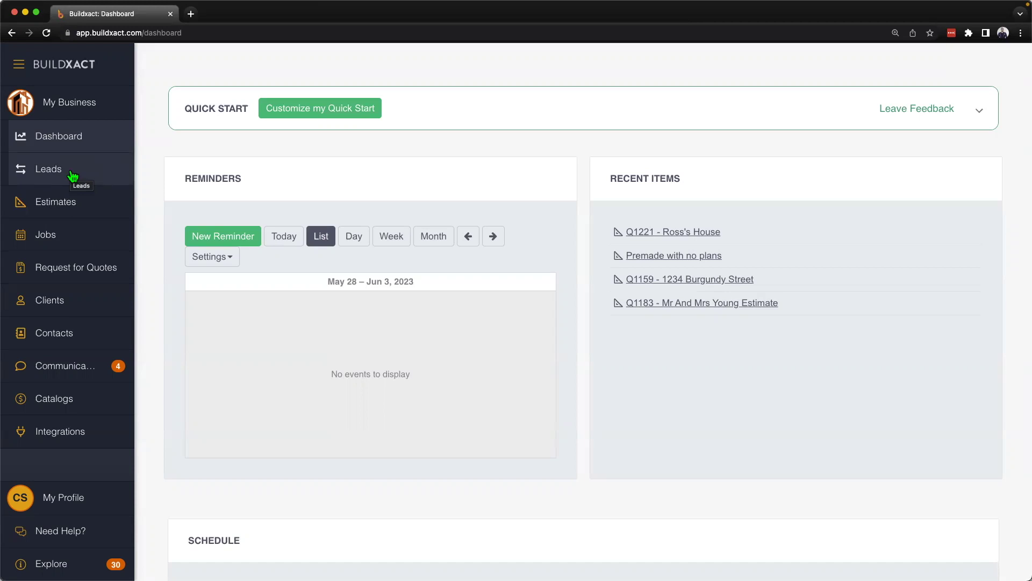
Step: Start capturing a lead in Leads and add the client's family name as a new client
click(72, 174)
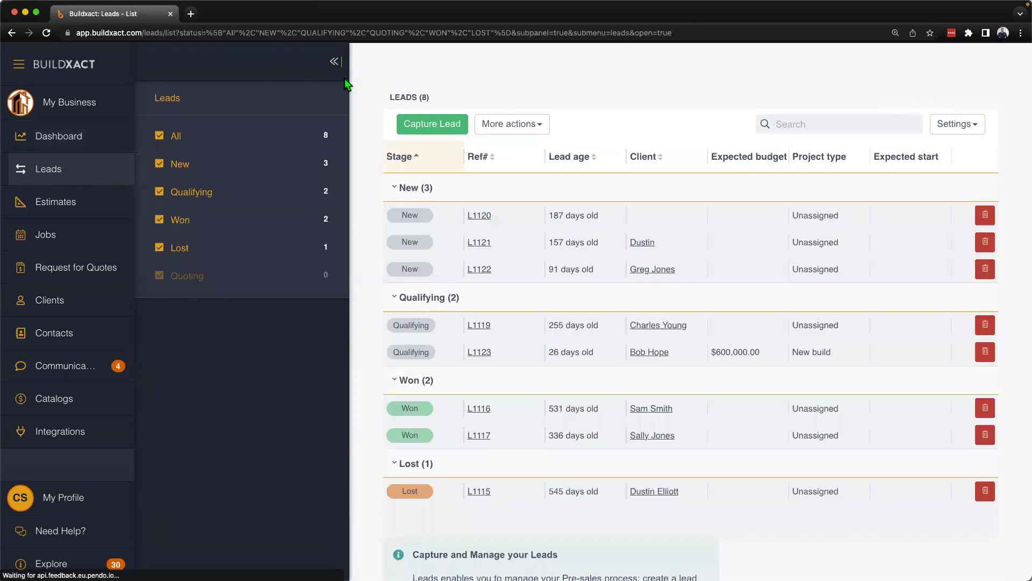
click(414, 125)
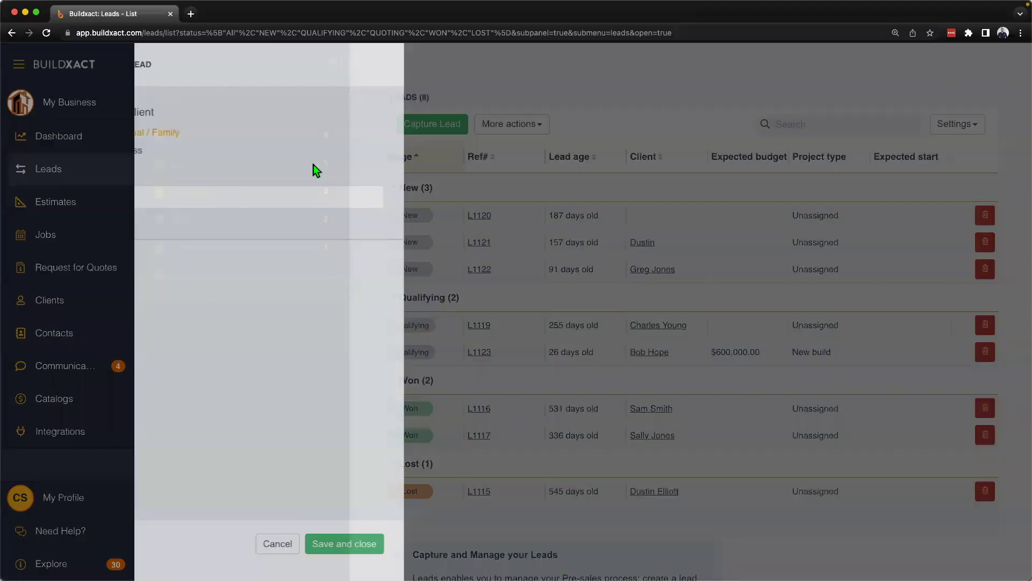
click(260, 193)
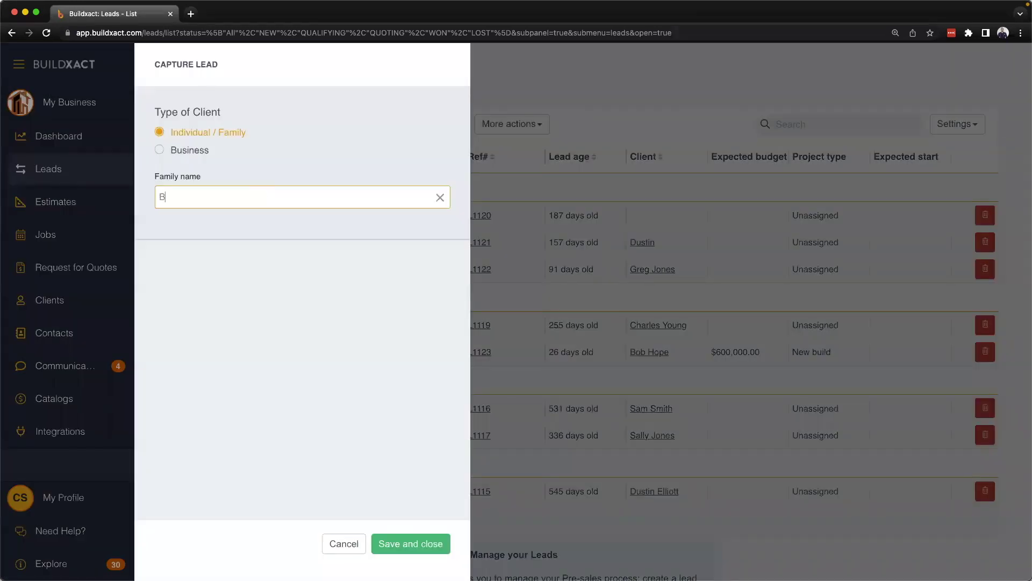
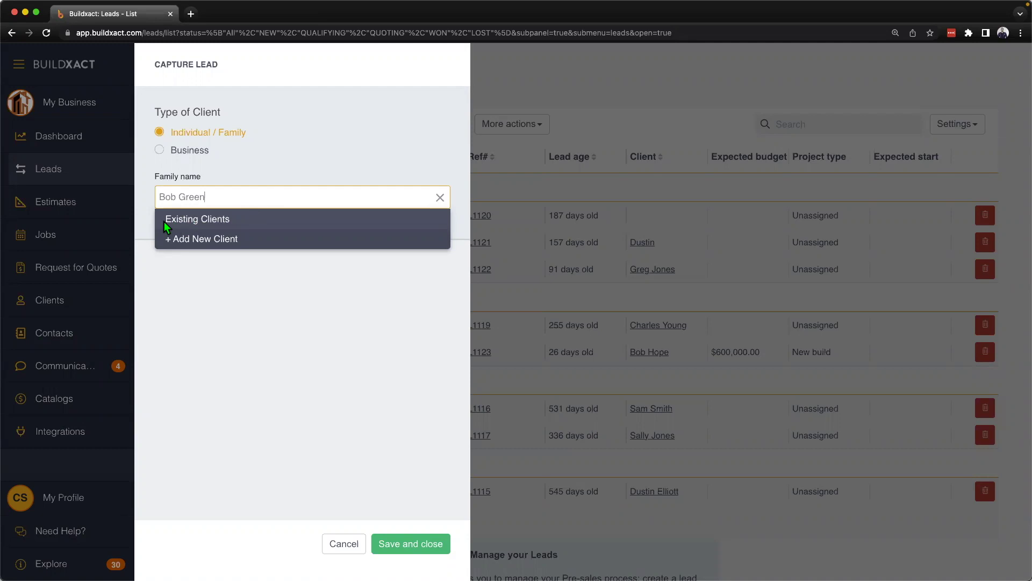
click(188, 238)
Step: Enter the contact's first name, surname, cell number and e-mail, then save the lead
click(186, 311)
key(Tab)
key(Tab)
click(201, 362)
text(2015551234)
key(Tab)
click(409, 542)
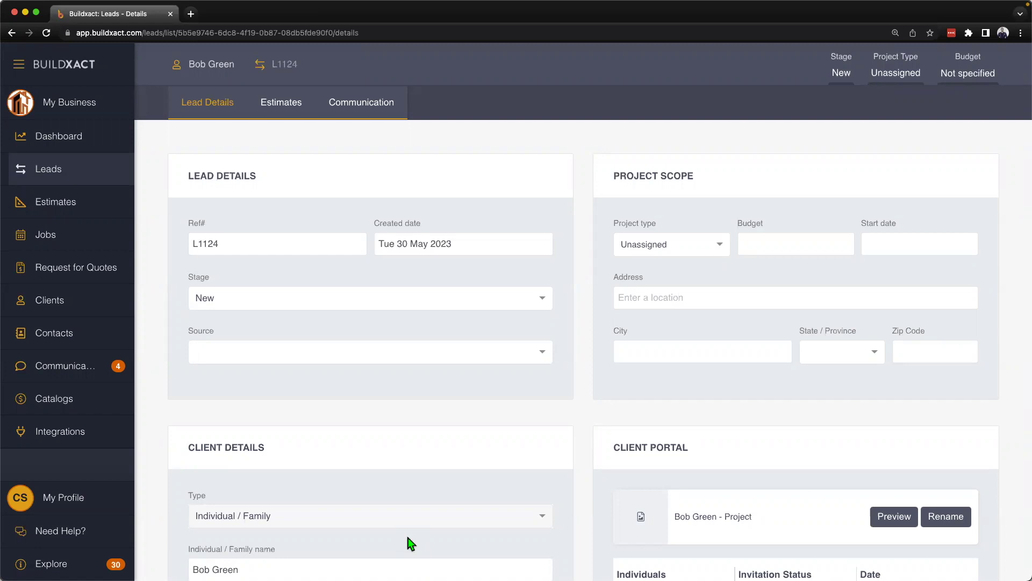
Step: Open the Estimates tab of lead L1124
click(283, 111)
Step: Create an estimate From Template, keeping the Premade with no plans (DEFAULT) template
click(212, 197)
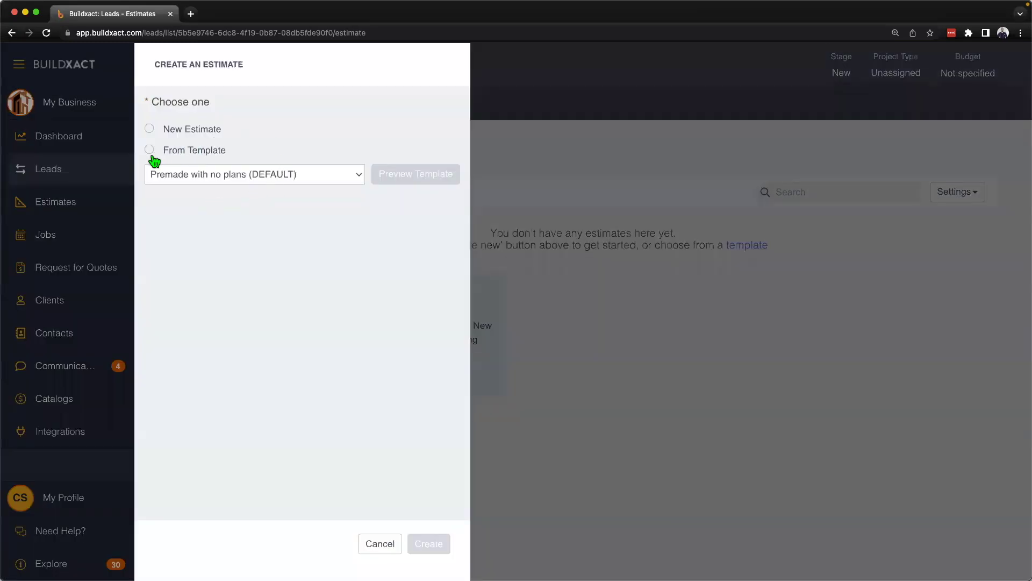
click(151, 152)
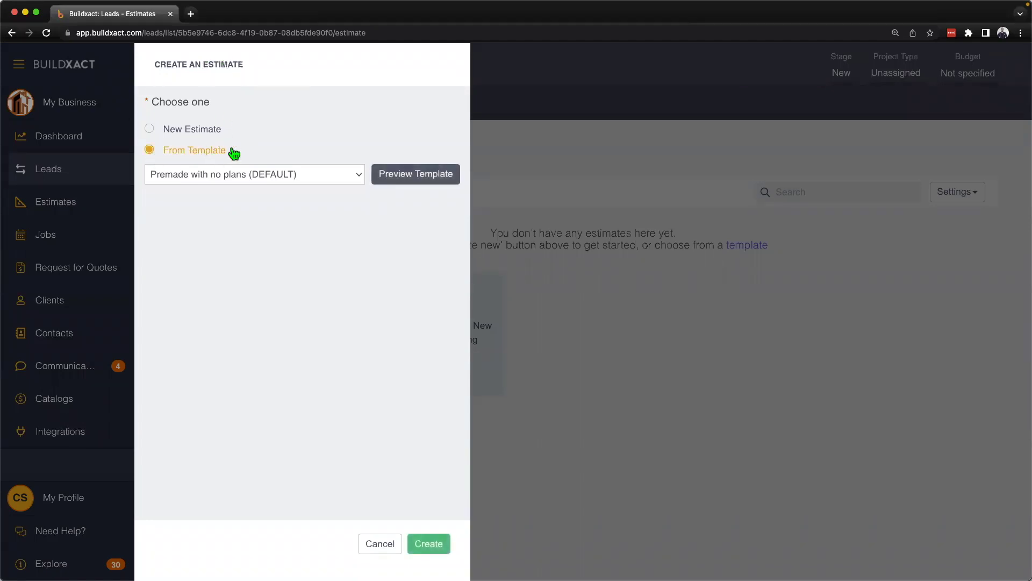
click(264, 181)
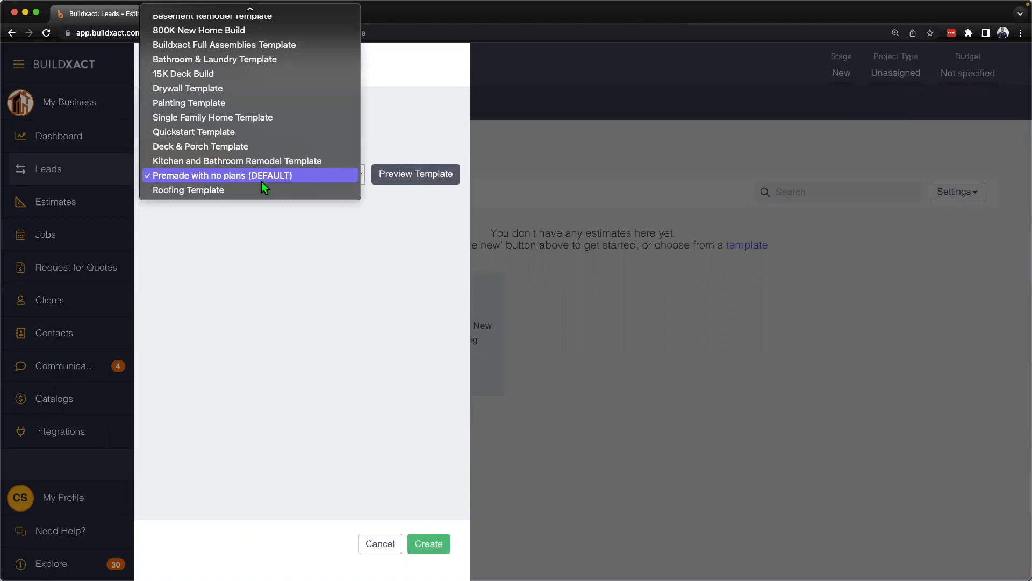
scroll(263, 181, up, 5)
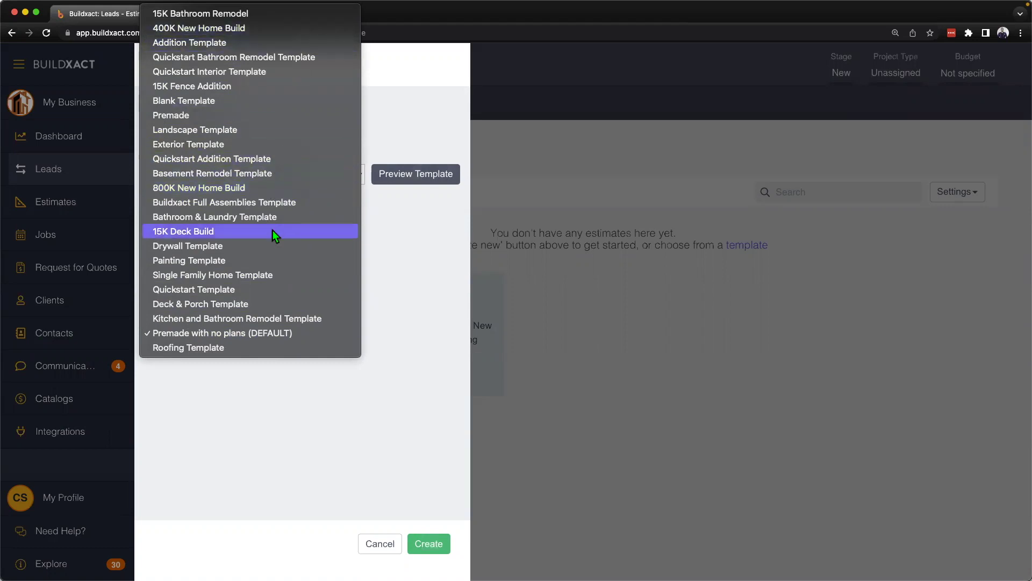
click(453, 260)
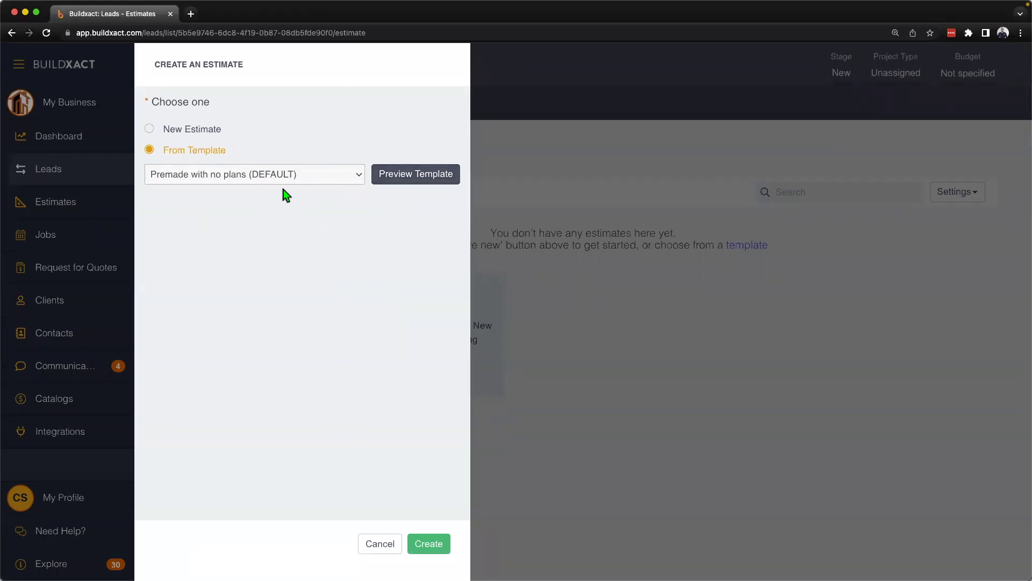
Step: Proceed with the template, enter the client's home address as description, and choose Two Story building type
click(425, 544)
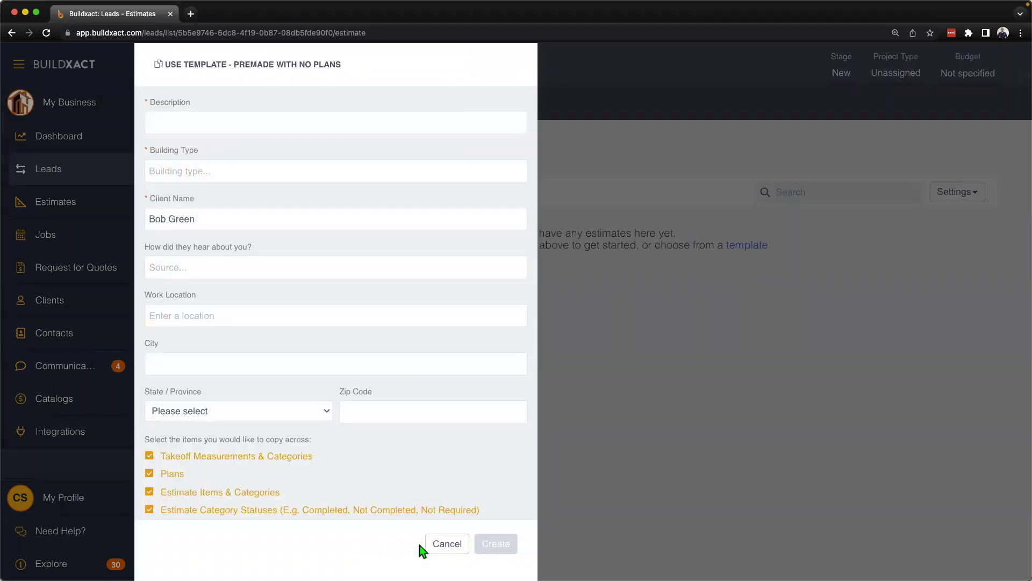
click(368, 128)
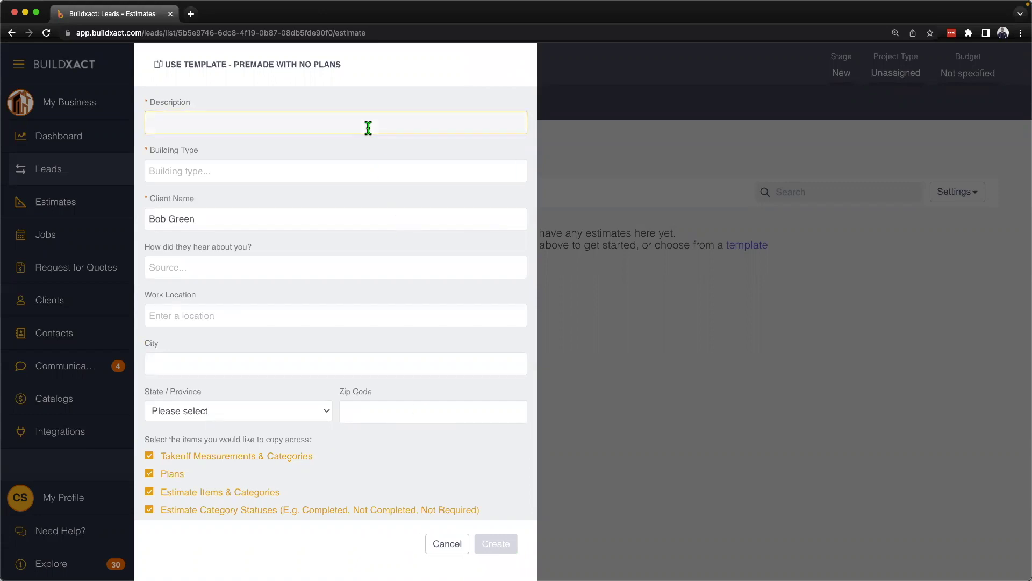
key(Tab)
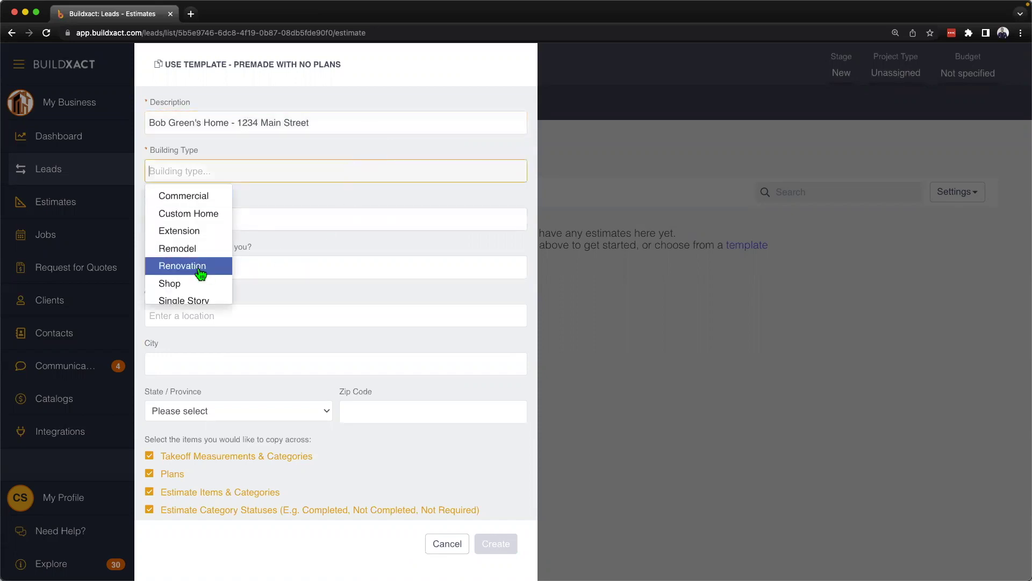
scroll(201, 274, down, 1)
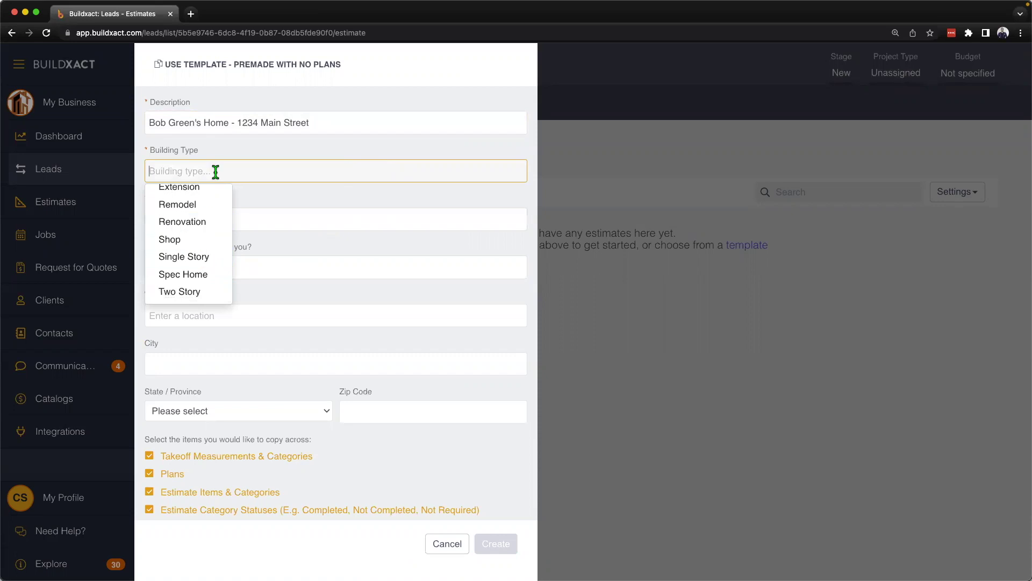
click(193, 292)
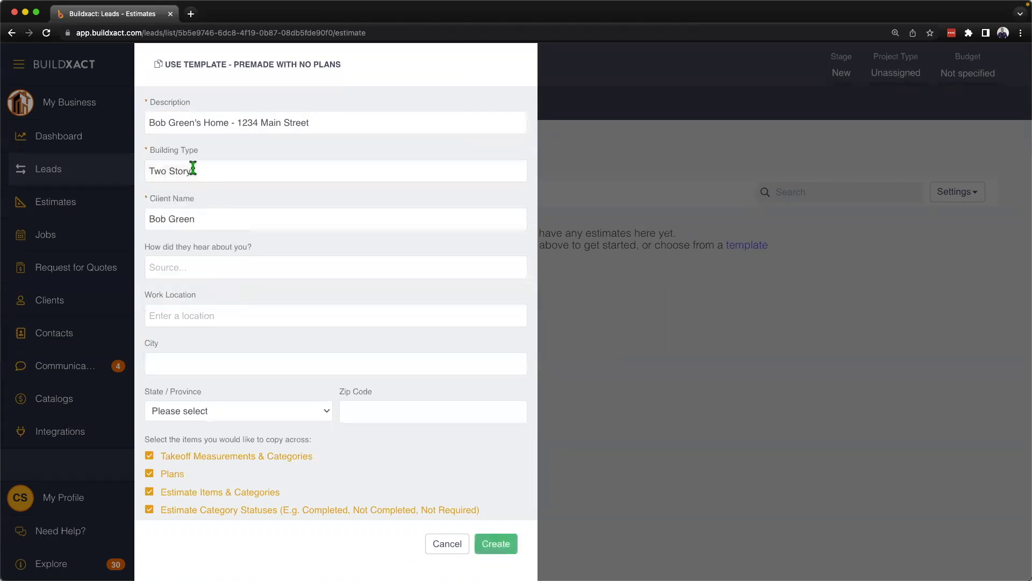
Step: Set the lead source to Google and pick the Los Angeles suggestion for the work location
click(196, 272)
click(183, 294)
click(179, 318)
text(1234 Main street)
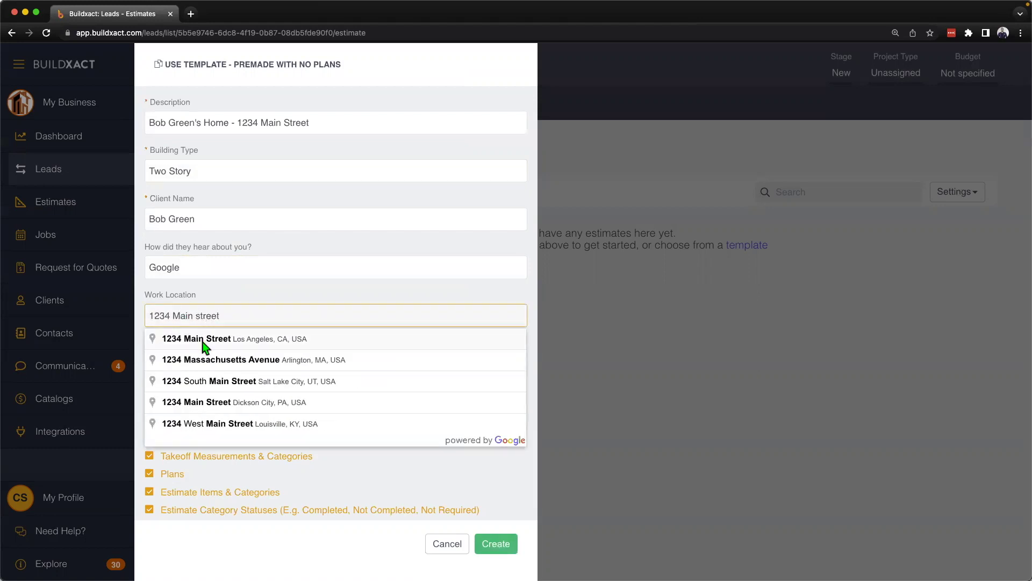
click(203, 340)
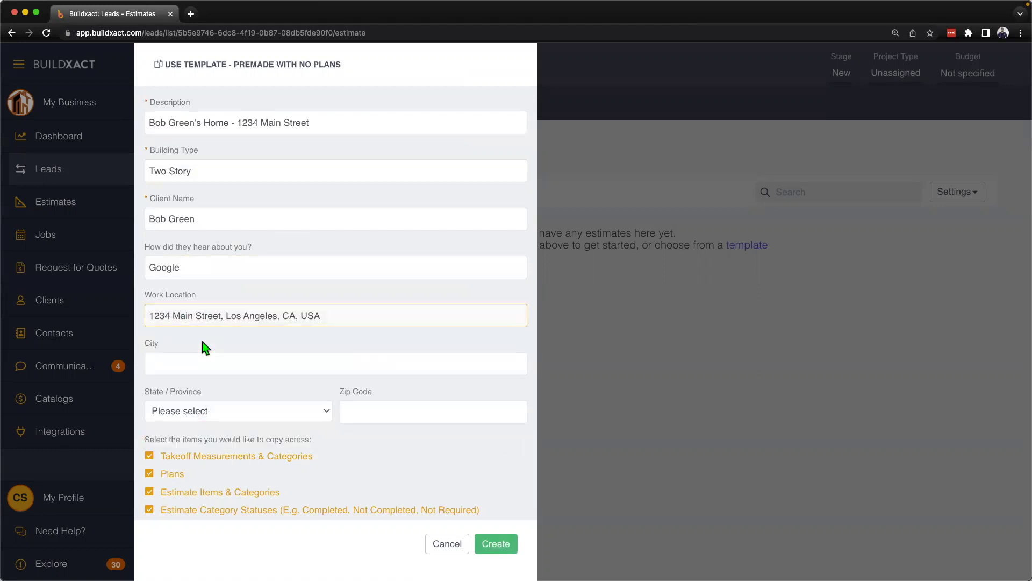
scroll(205, 347, down, 2)
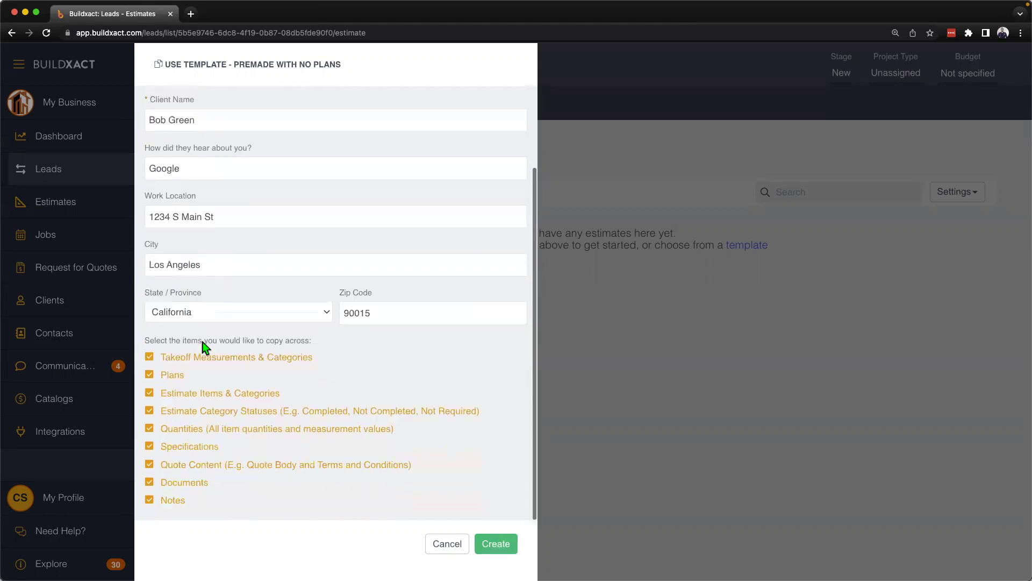
drag(145, 340, 385, 348)
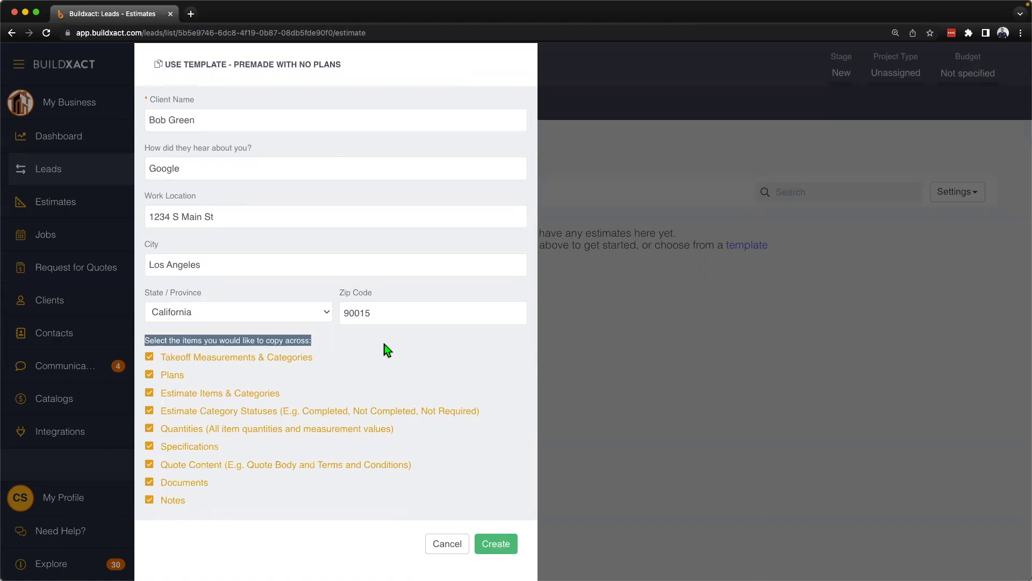
Step: Generate Draft estimate Q1230 quoting $459,382.90, then return to the Estimates list
click(494, 544)
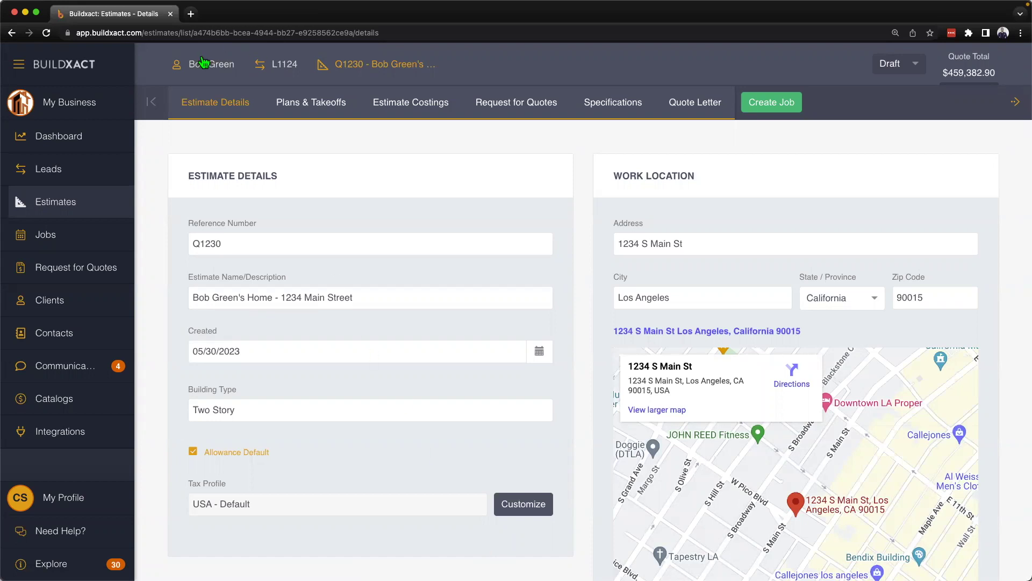
click(71, 207)
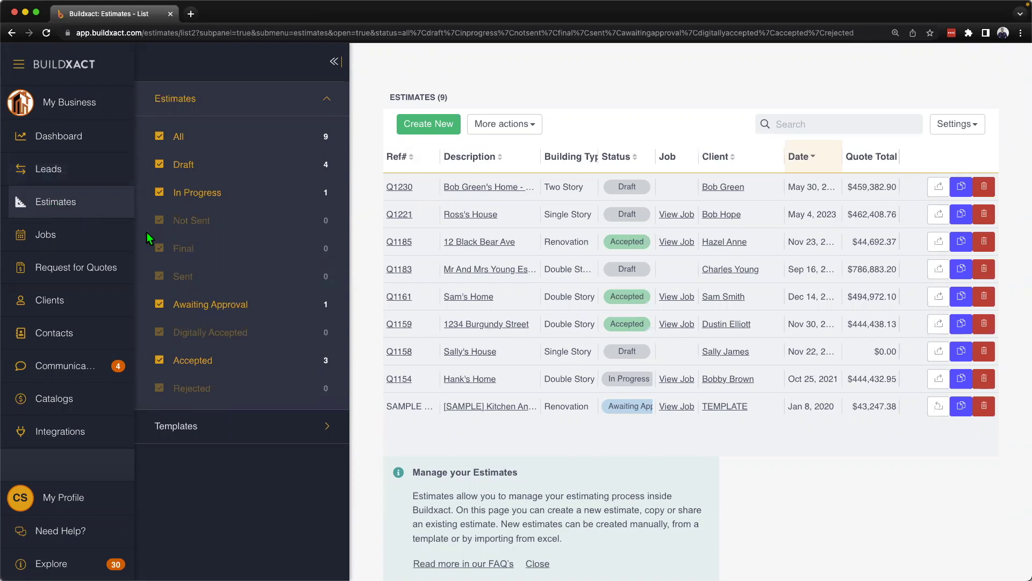
Step: Begin another estimate from the nine-estimate Estimates list
click(426, 124)
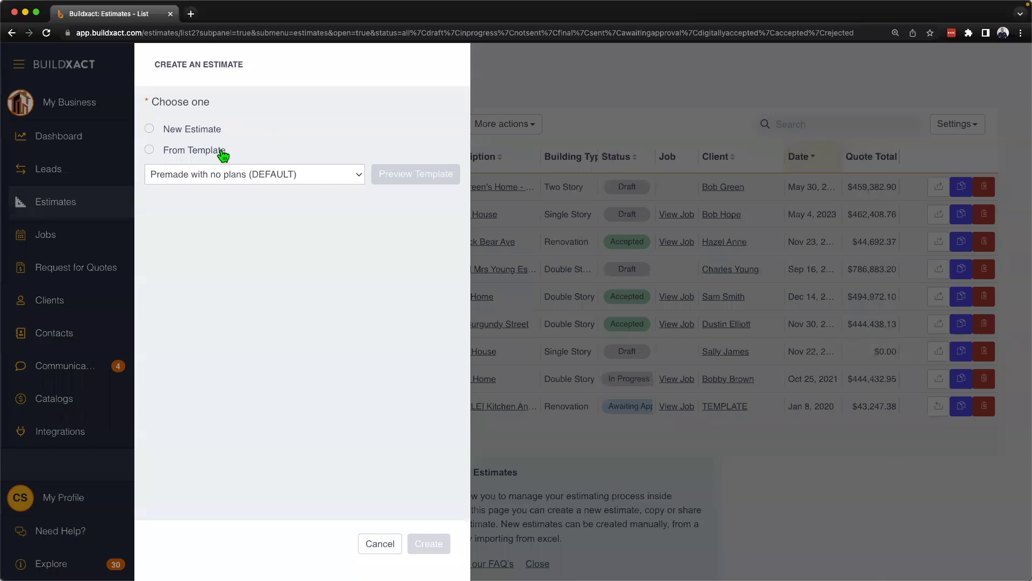
Step: Open a blank New Estimate form, dismiss the Excel layout tip, and cancel without saving
click(223, 155)
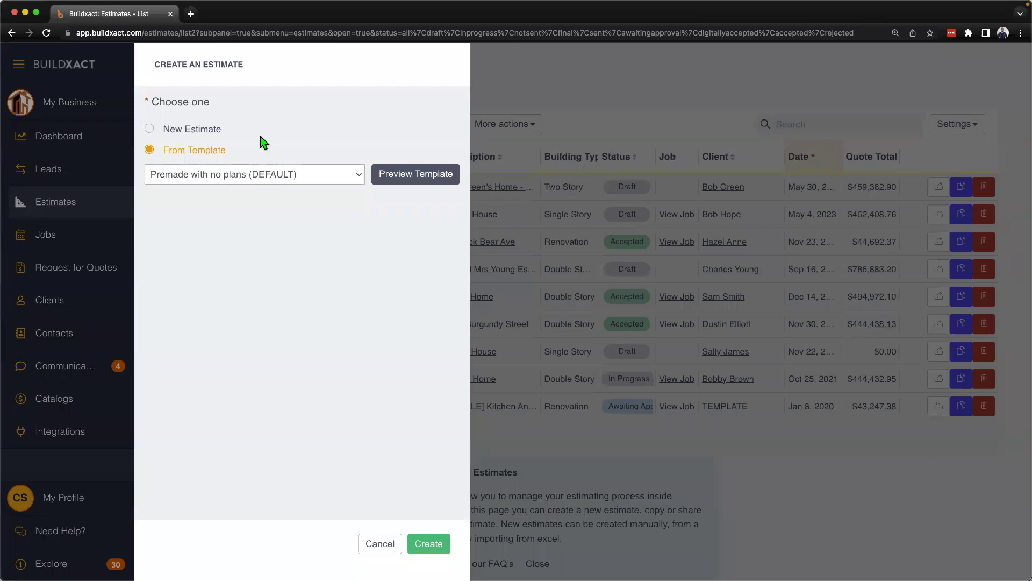
click(183, 132)
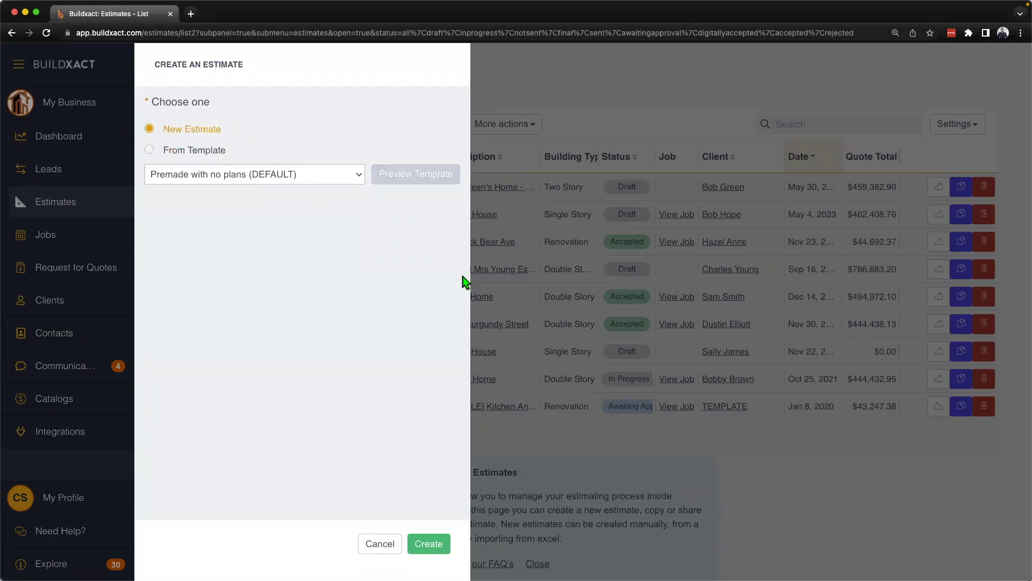
click(430, 543)
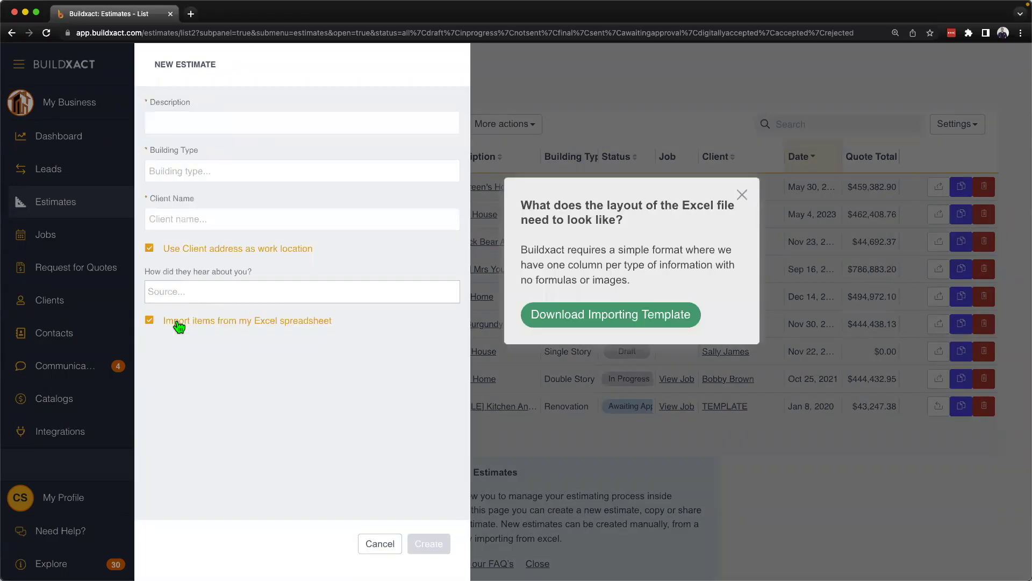
click(742, 195)
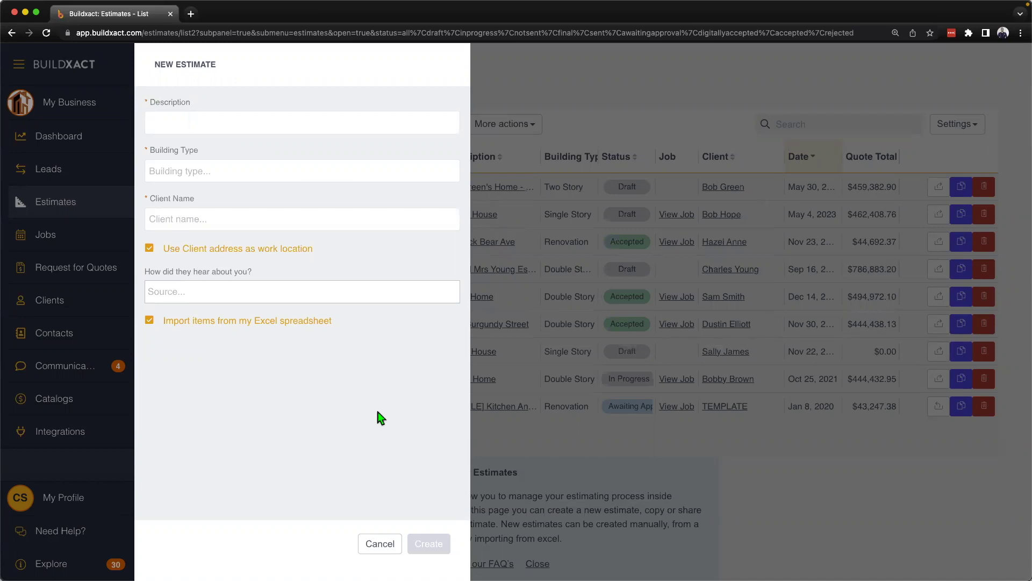
click(379, 544)
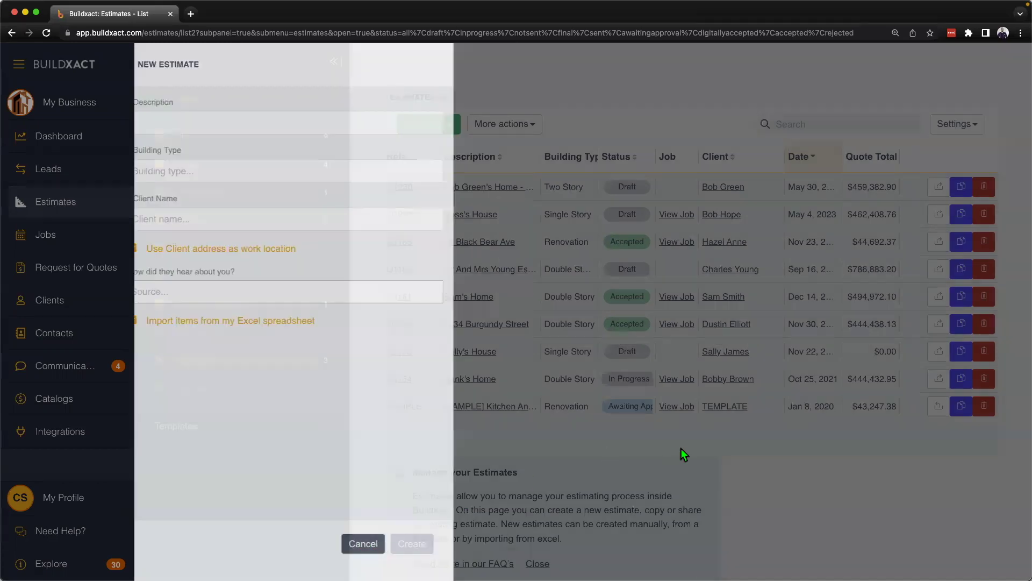